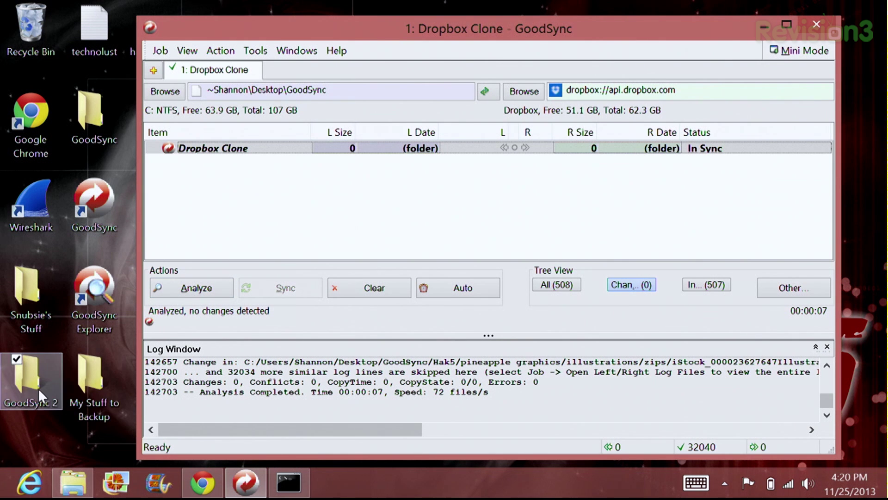
# Open the My Stuff to Backup folder on the desktop and view the picture stored in it.
pyautogui.click(36, 387)
pyautogui.click(92, 385)
pyautogui.click(25, 388)
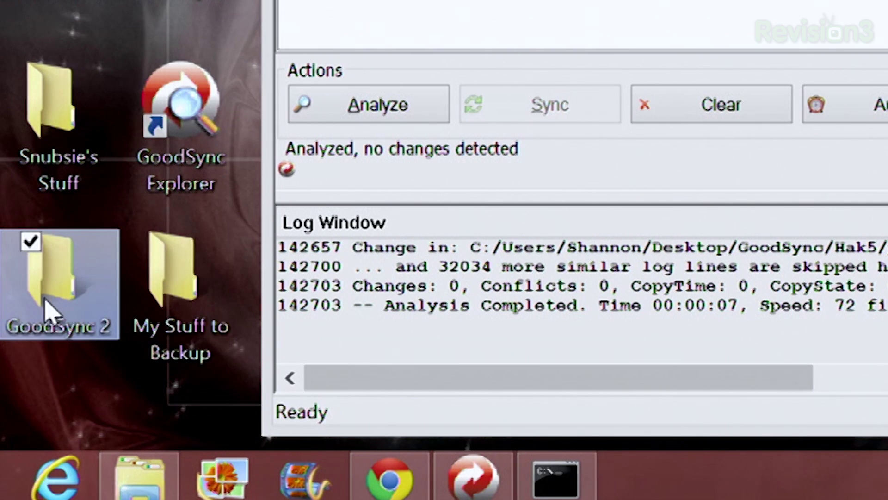
pyautogui.click(155, 311)
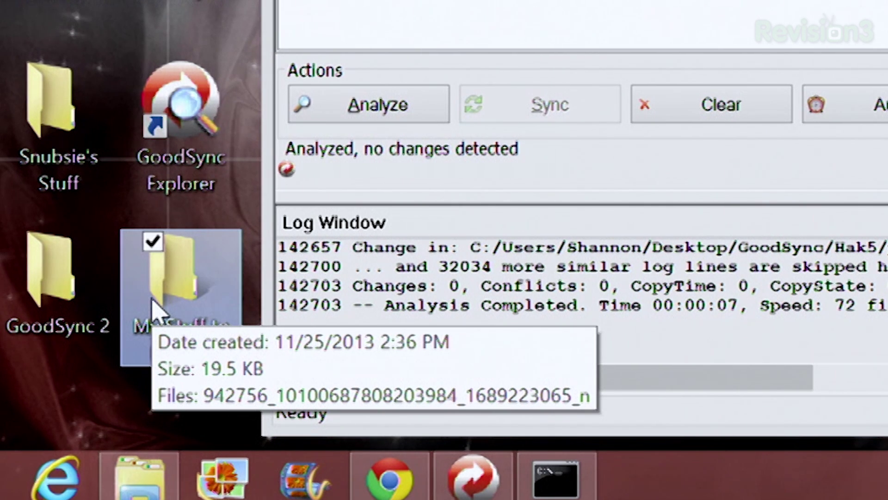
pyautogui.click(90, 306)
pyautogui.click(227, 285)
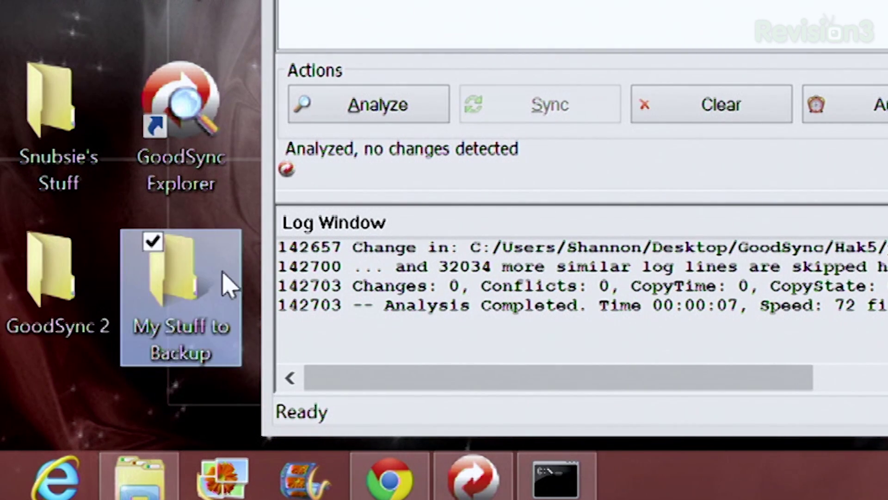
pyautogui.doubleClick(227, 285)
pyautogui.click(185, 138)
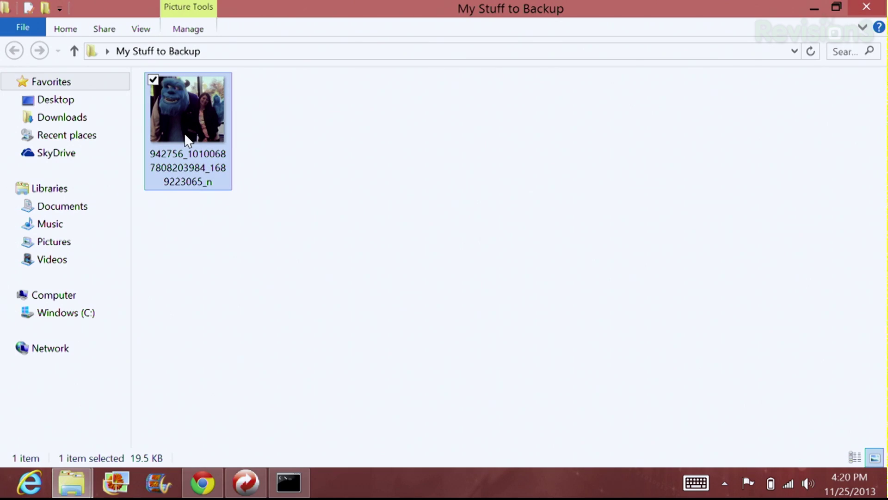
pyautogui.doubleClick(185, 117)
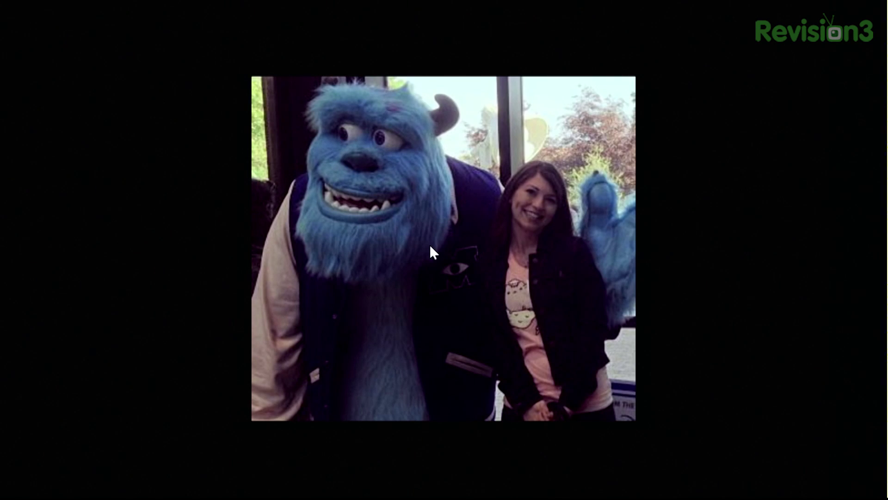
# Return from the picture to the desktop, close the folder window and check the contents of the GoodSync 2 folder.
pyautogui.press('super')
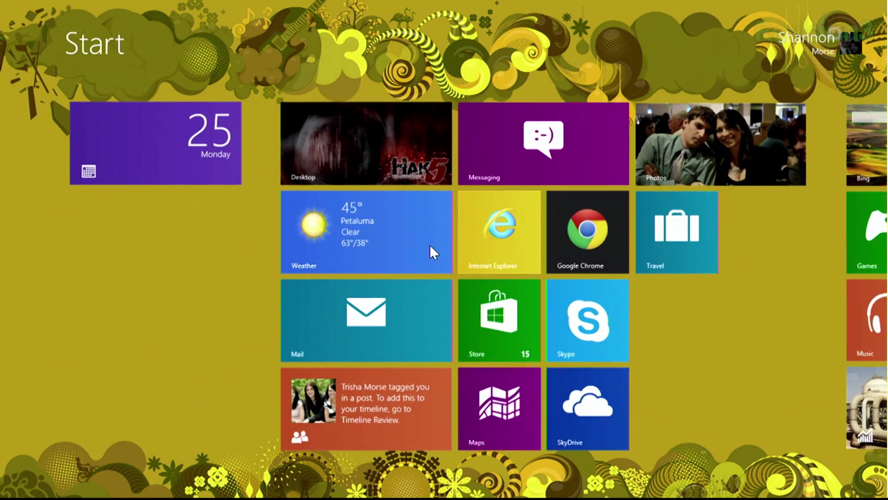
pyautogui.press('super+d')
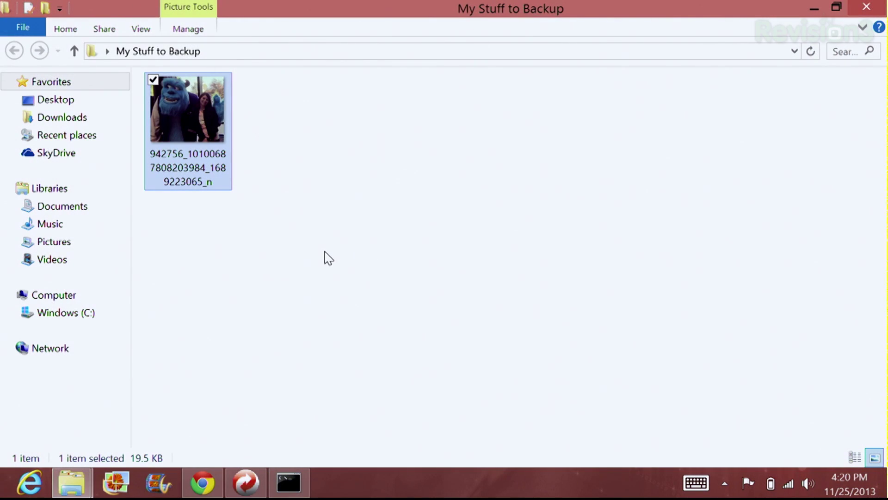
pyautogui.click(866, 6)
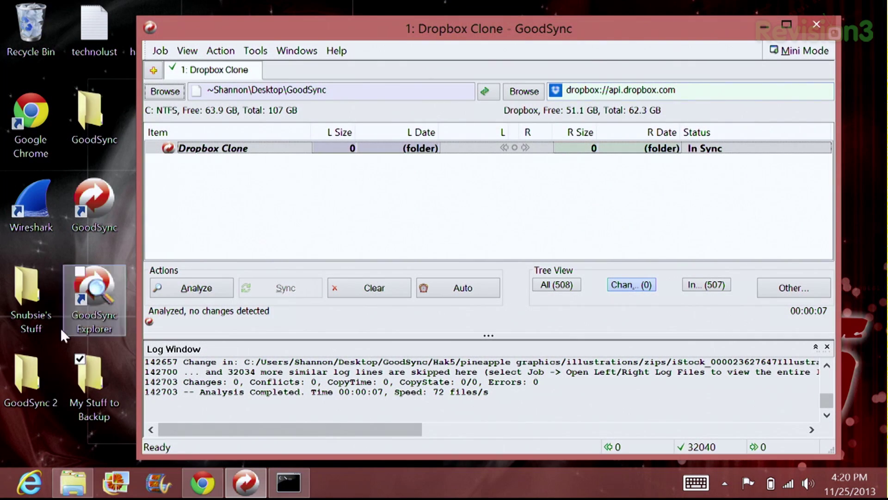
pyautogui.doubleClick(21, 384)
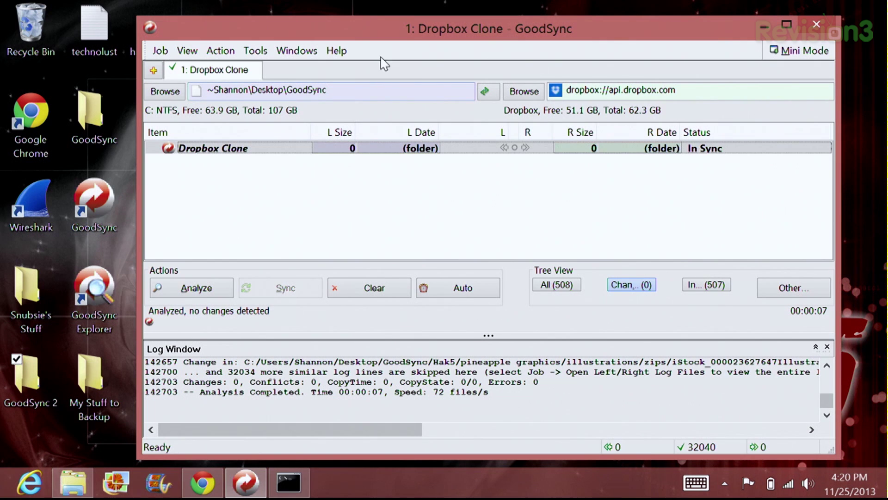
# Create a new job named Monsters Backup with the one-way Backup job type.
pyautogui.click(156, 51)
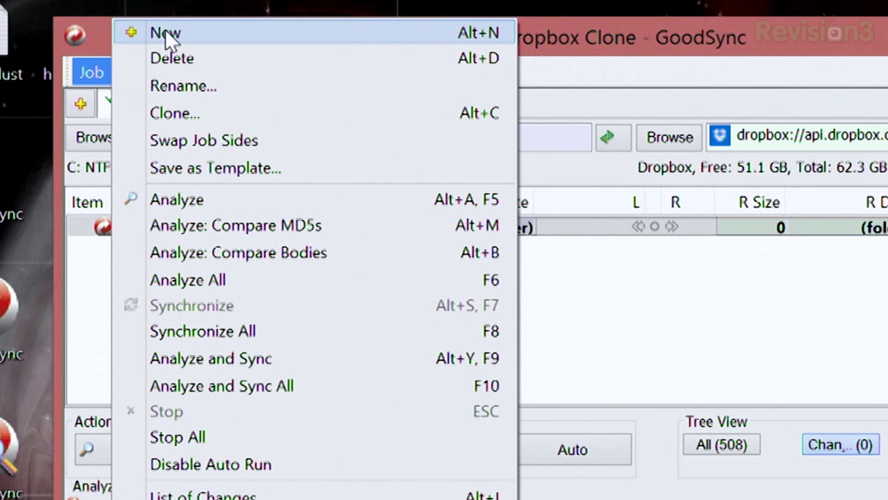
pyautogui.click(167, 33)
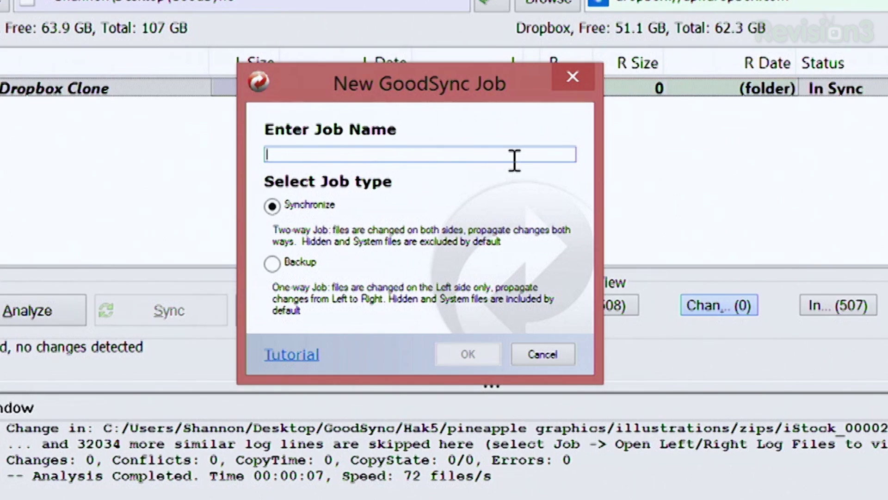
pyautogui.write('Monsters Backup')
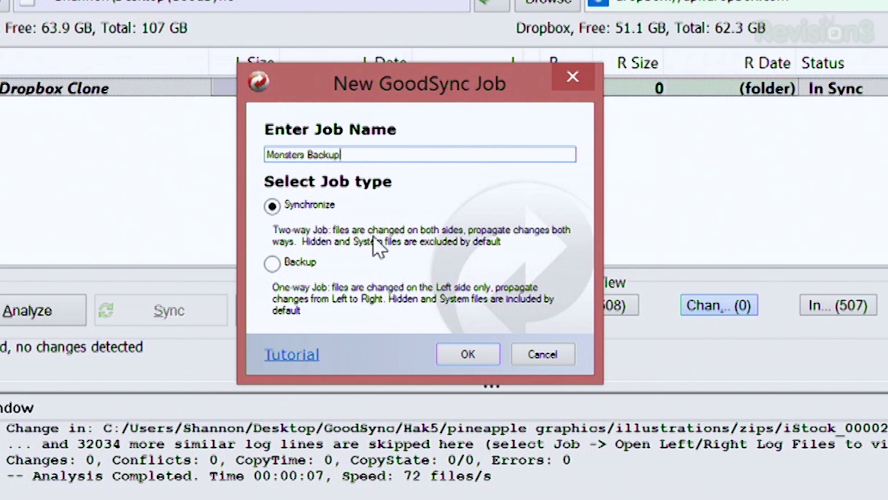
pyautogui.click(270, 263)
pyautogui.click(463, 352)
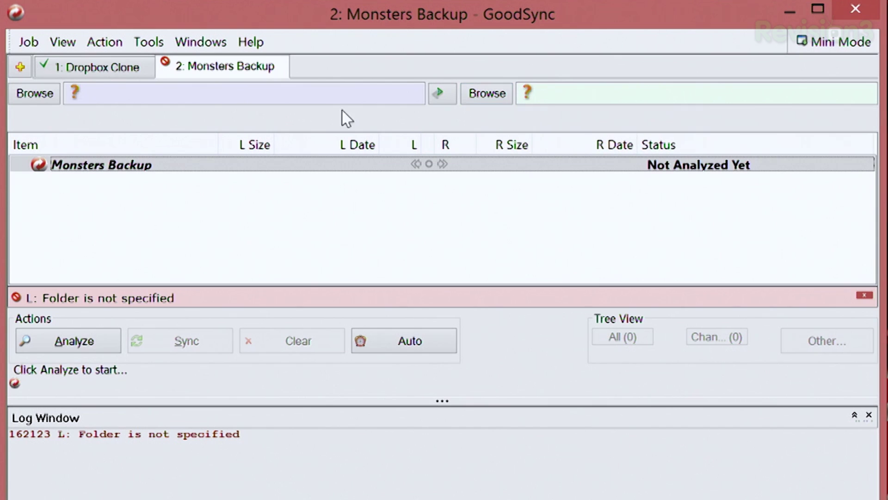
# Set the desktop folder My Stuff to Backup as the left folder of the Monsters Backup job.
pyautogui.click(47, 97)
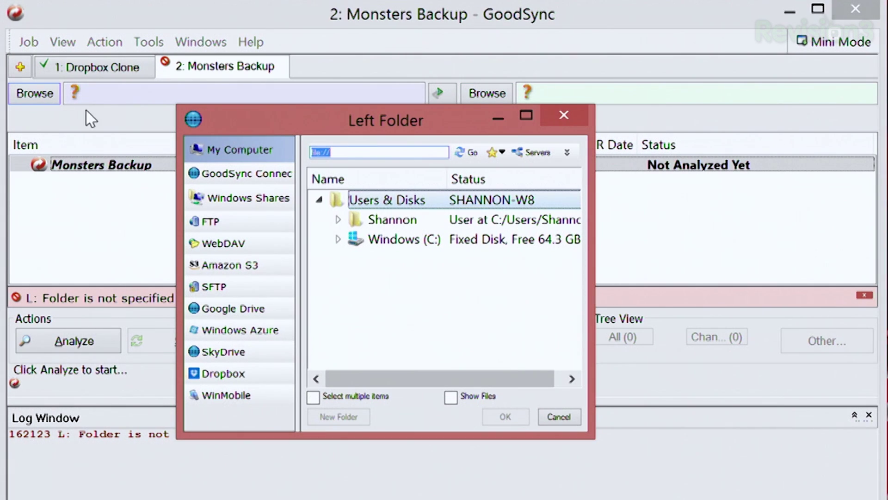
pyautogui.click(360, 287)
pyautogui.click(340, 220)
pyautogui.click(361, 299)
pyautogui.scroll(-2, 571, 249)
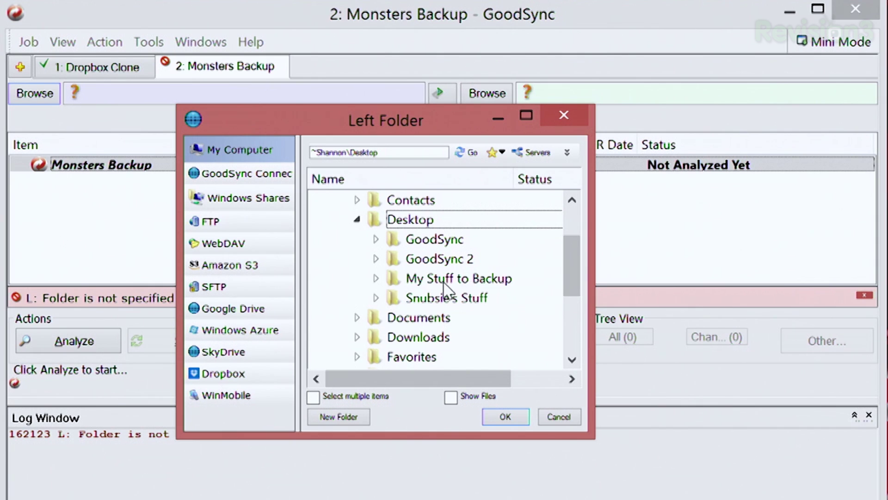
pyautogui.click(444, 280)
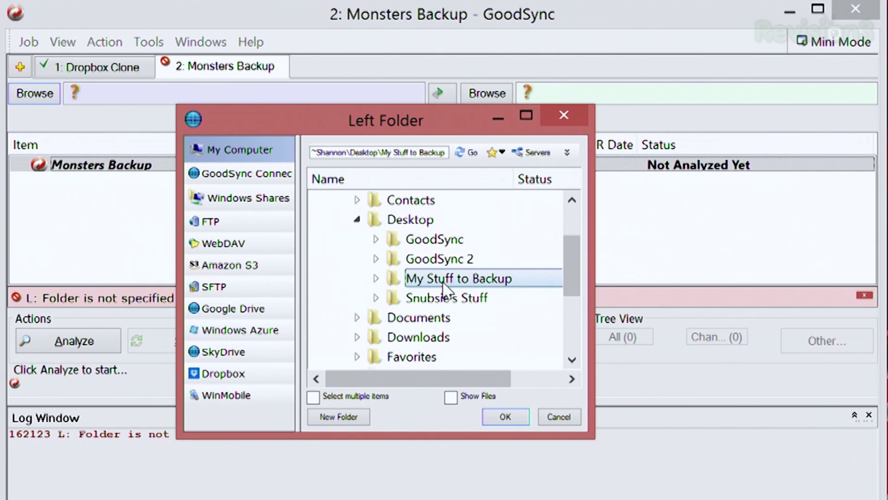
pyautogui.click(505, 416)
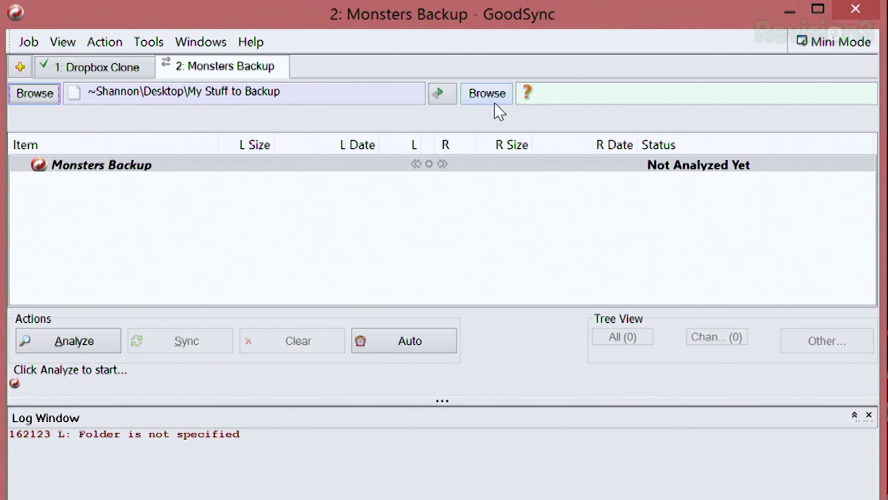
# Set the desktop folder GoodSync 2 as the right folder and analyze the Monsters Backup job.
pyautogui.click(491, 94)
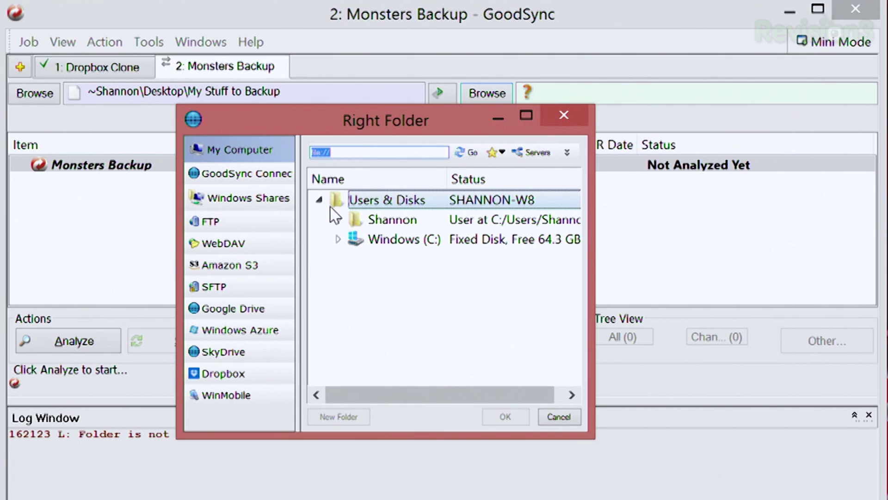
pyautogui.click(339, 220)
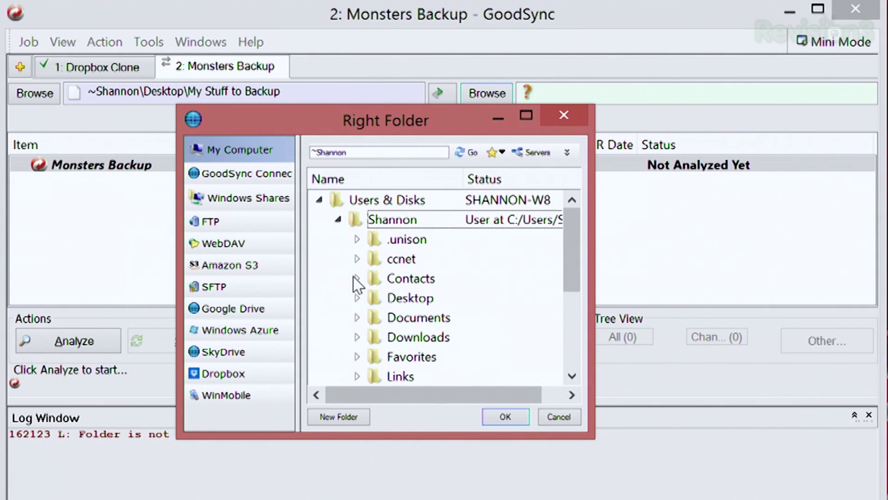
pyautogui.click(358, 297)
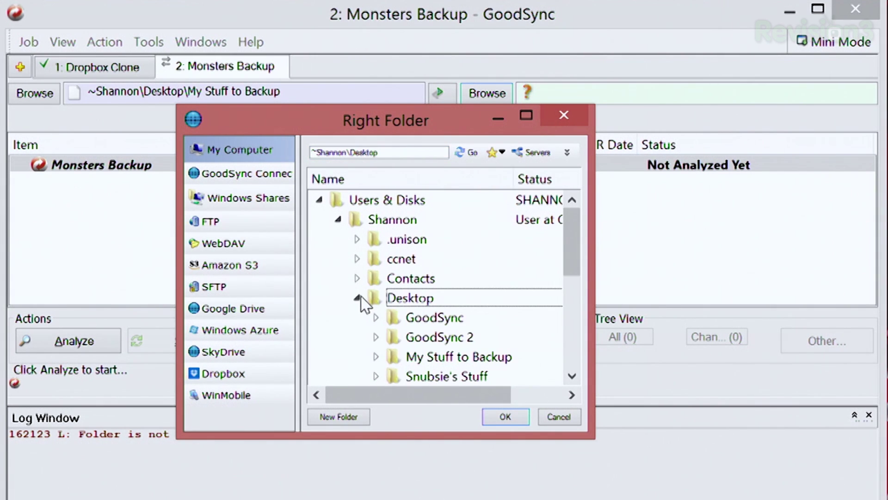
pyautogui.click(438, 340)
pyautogui.click(503, 418)
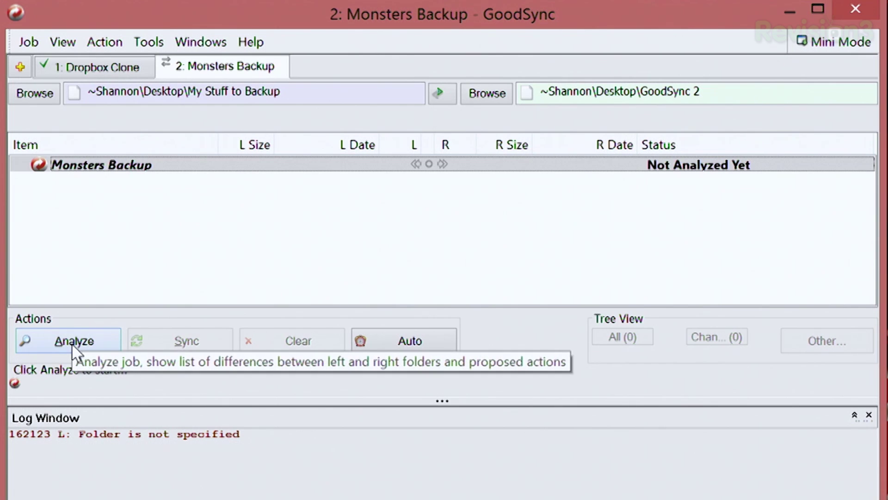
pyautogui.click(73, 348)
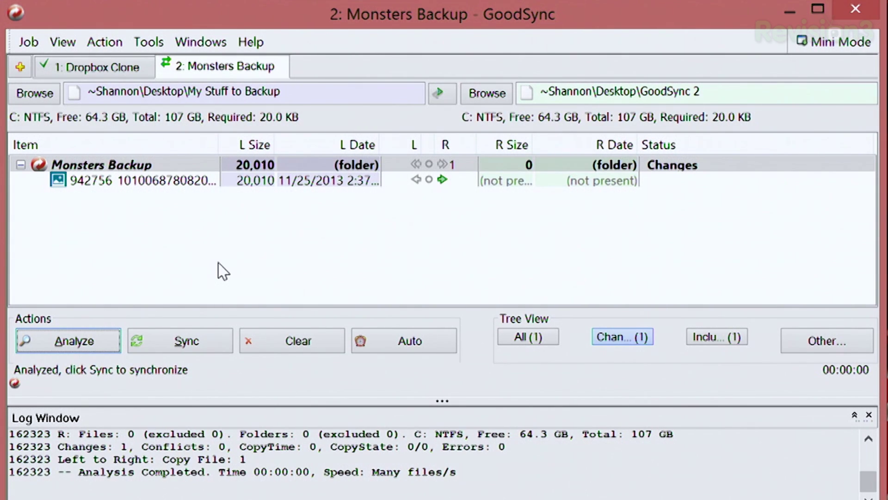
# Switch the picture file's action to Do Not Copy and back to Left to Right.
pyautogui.click(192, 182)
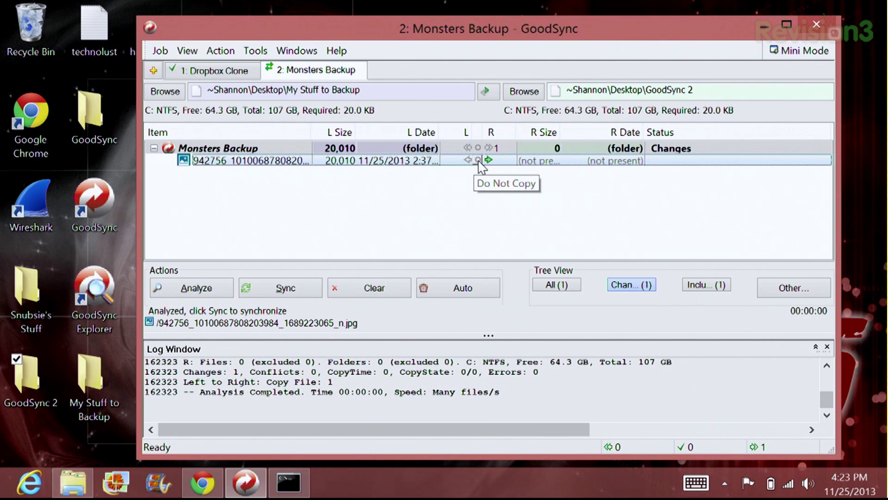
pyautogui.click(479, 161)
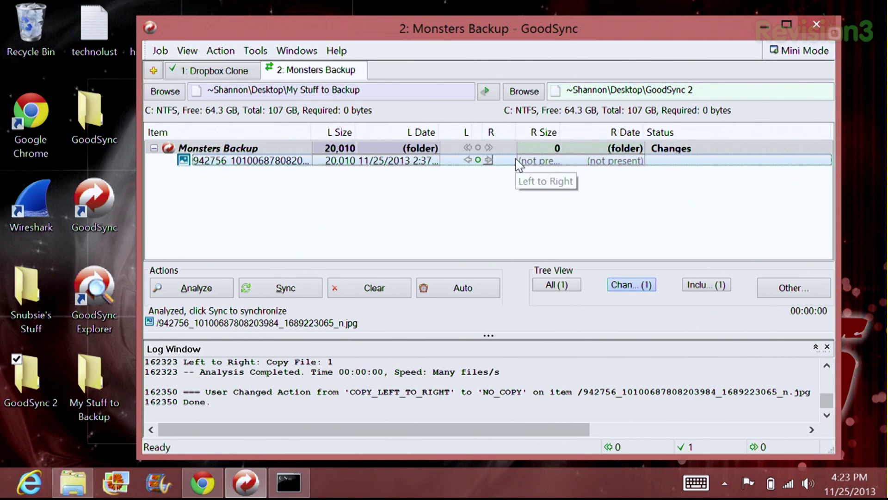
pyautogui.click(488, 160)
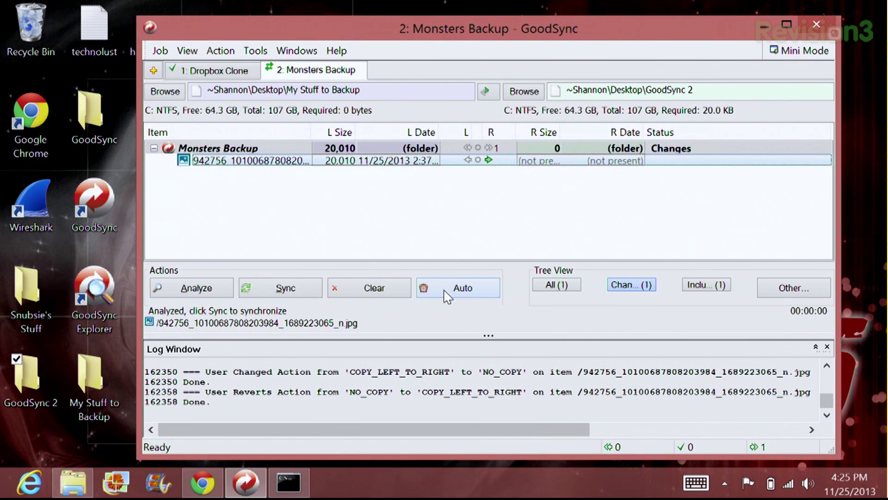
# Enable automatic Sync on file change in the Monsters Backup job's Auto options.
pyautogui.click(446, 295)
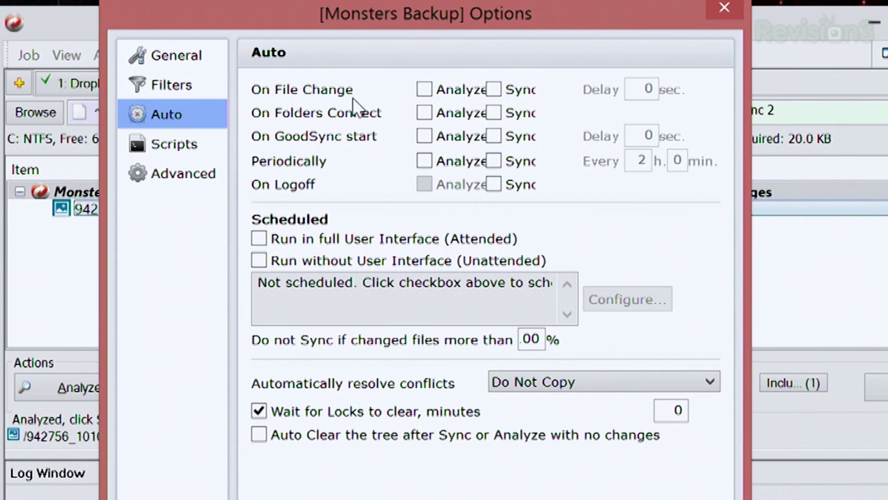
pyautogui.moveTo(370, 138)
pyautogui.moveTo(347, 301)
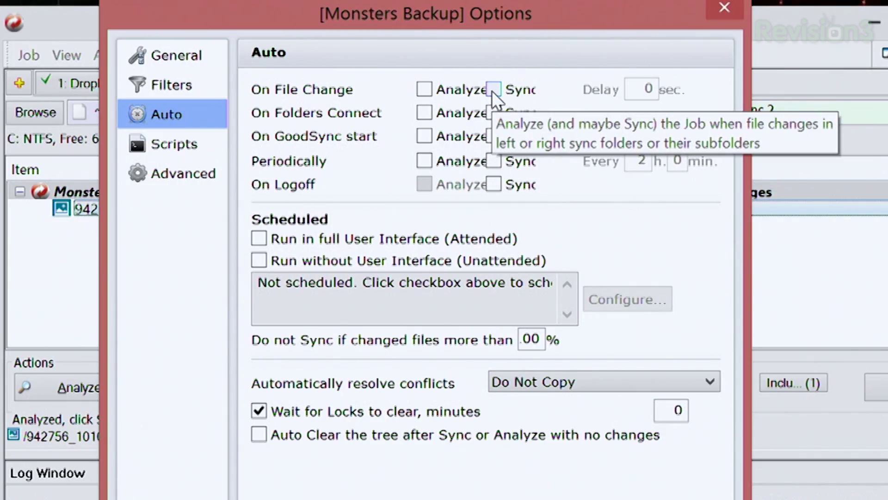
pyautogui.click(493, 89)
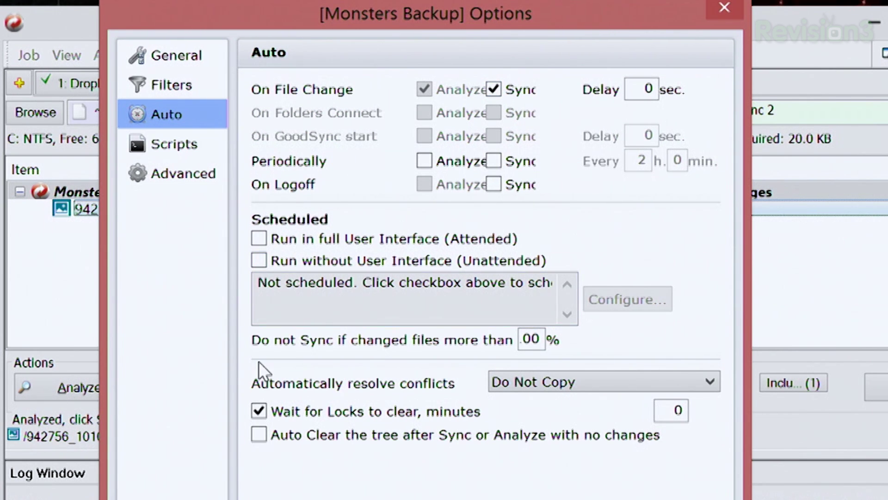
# Review the job's General, Filters, Scripts and Advanced options, including the available job types, and save the options.
pyautogui.click(166, 54)
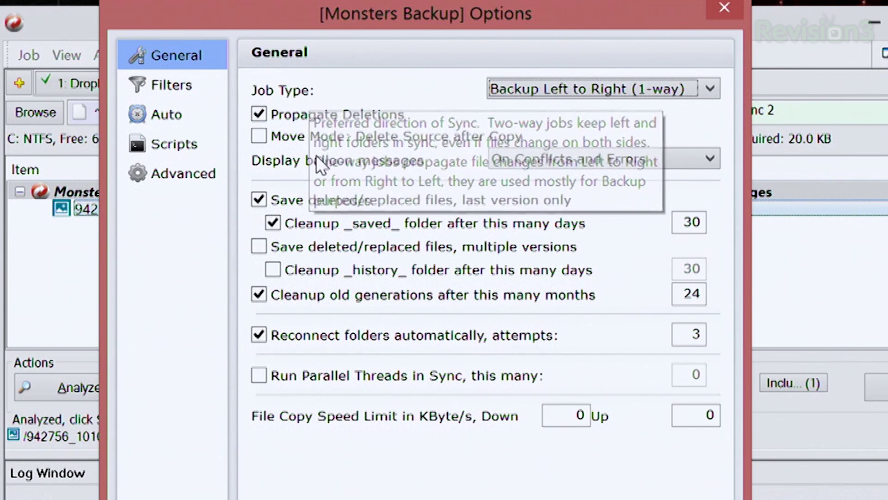
pyautogui.click(612, 78)
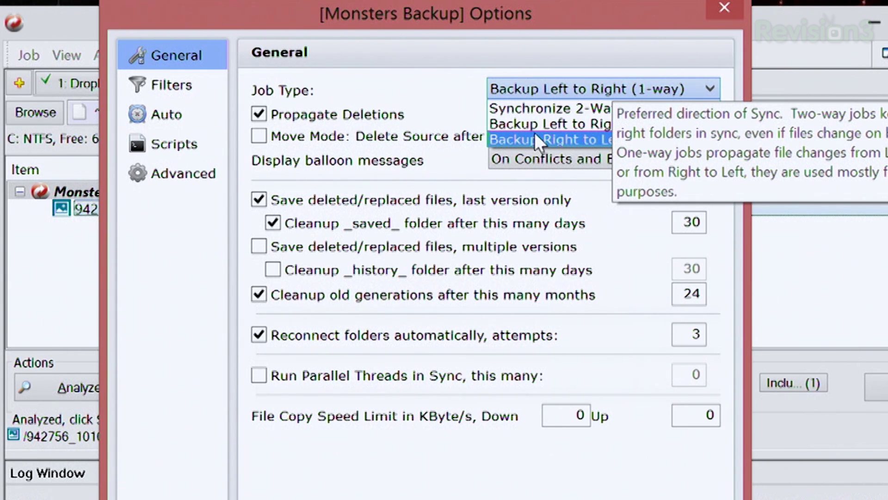
pyautogui.click(419, 90)
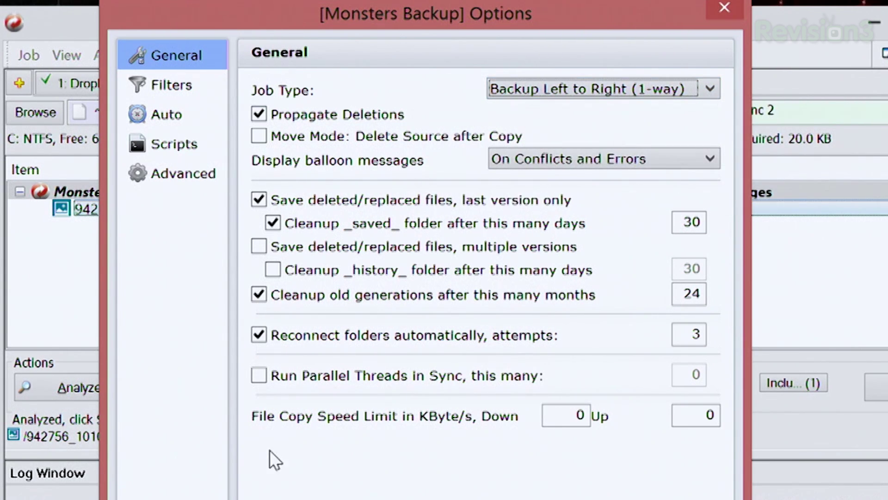
pyautogui.click(157, 85)
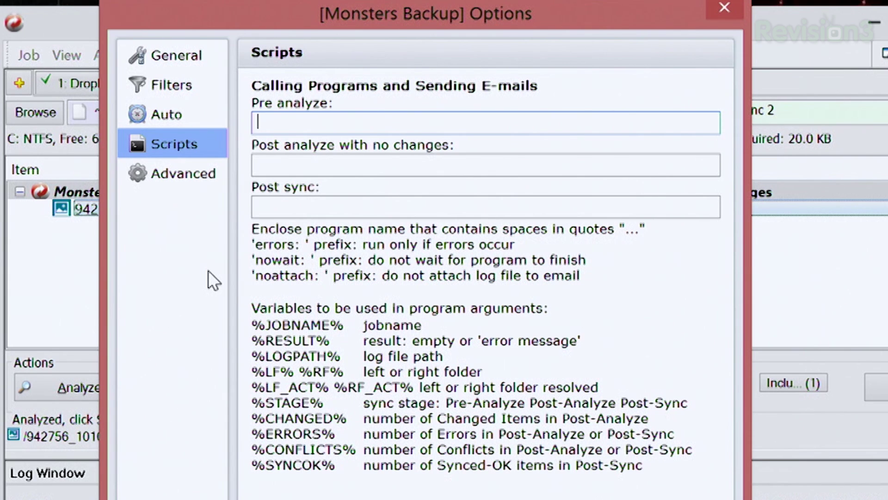
pyautogui.click(184, 176)
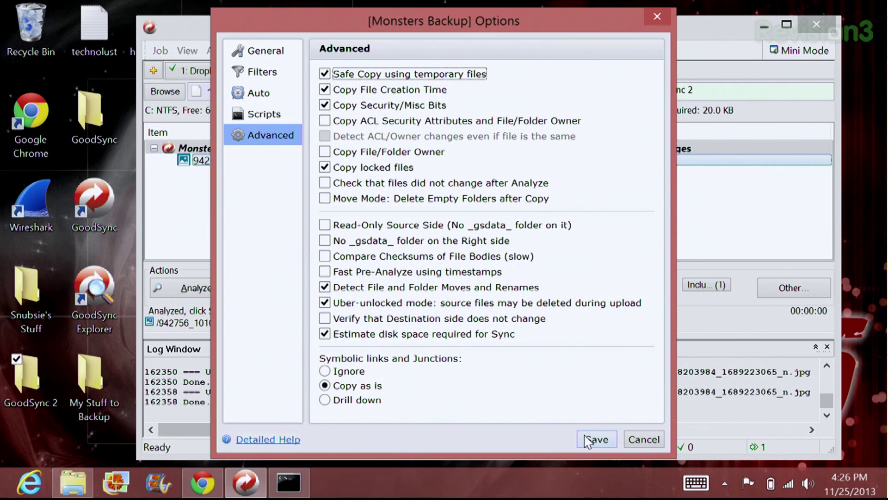
pyautogui.click(705, 499)
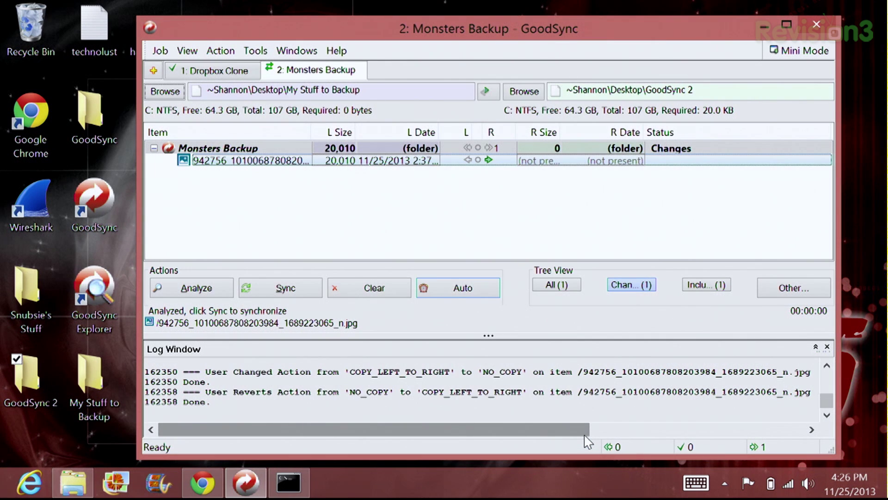